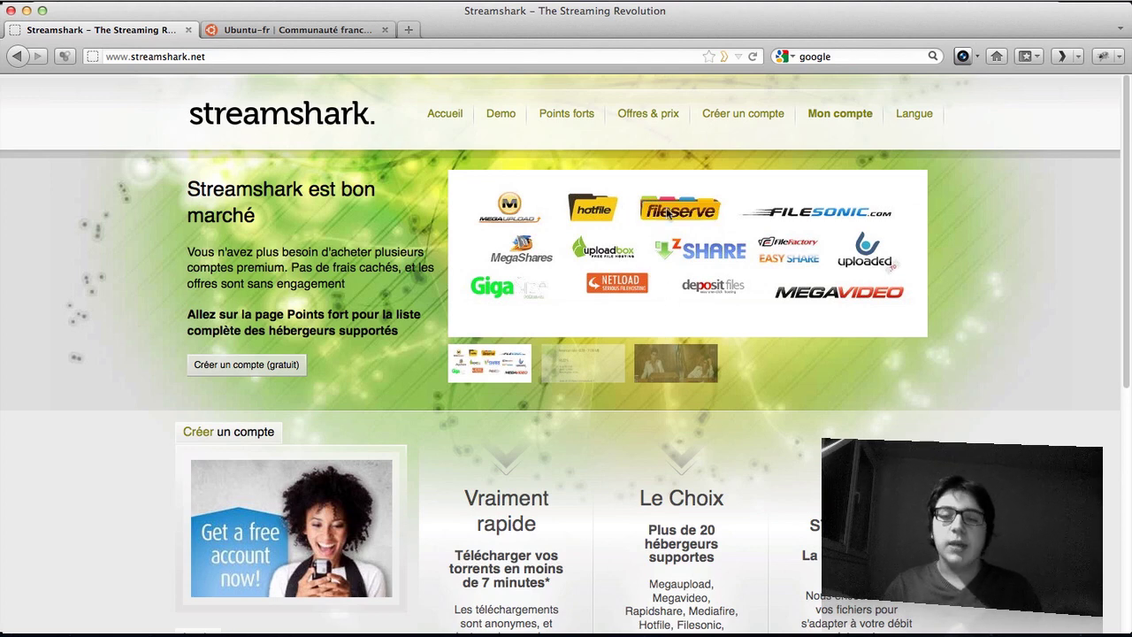
# - Open the Streamshark account and its list of stored files
pyautogui.click(838, 118)
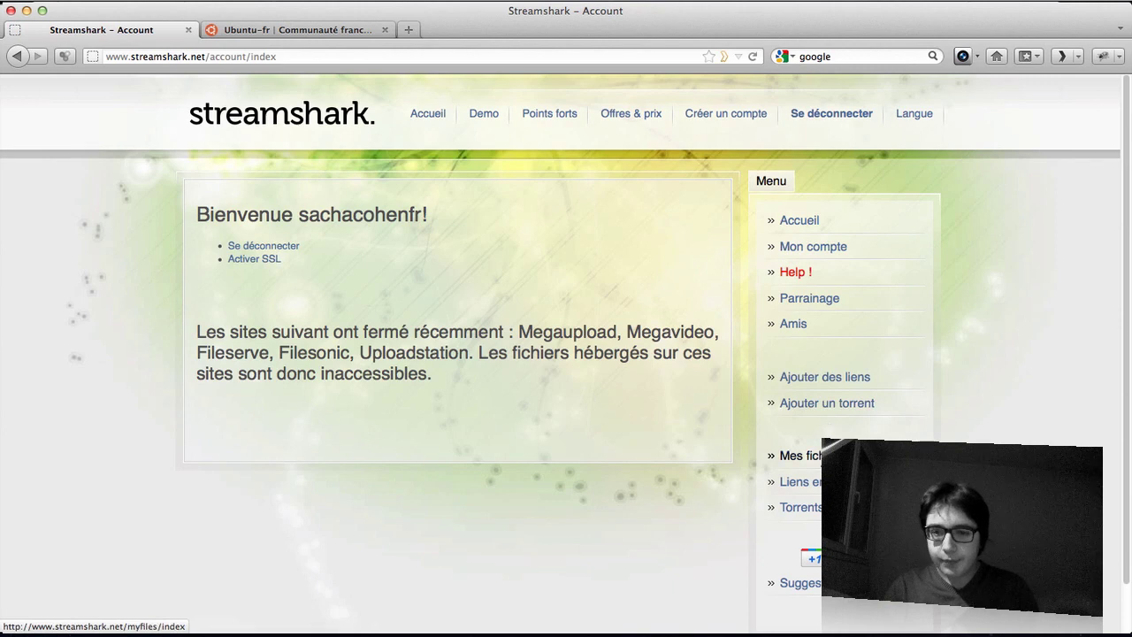
pyautogui.click(796, 456)
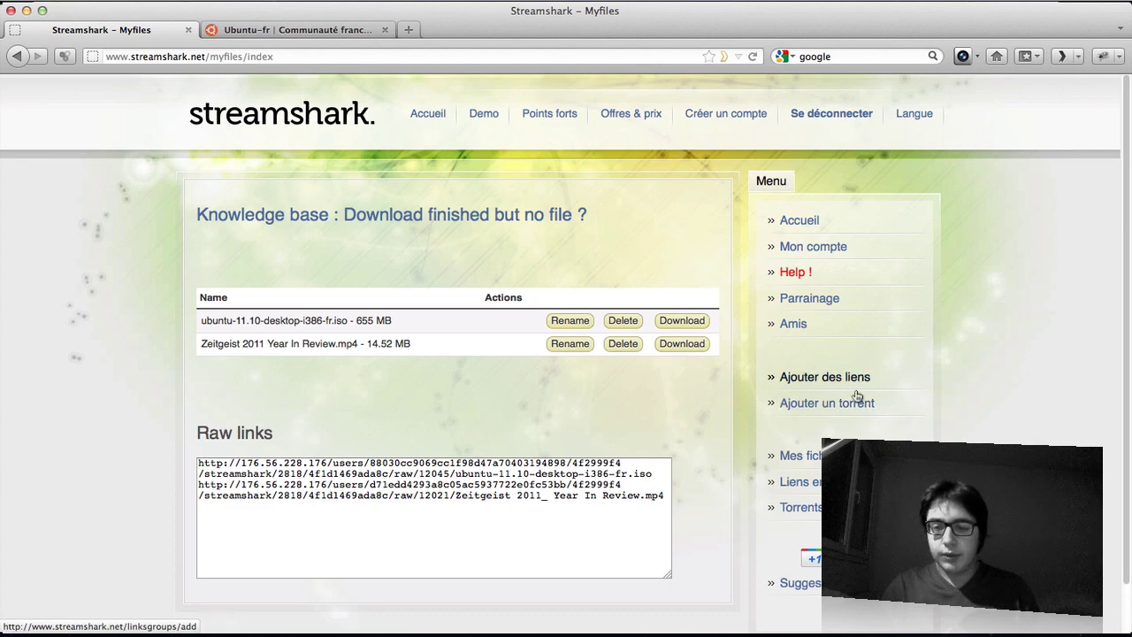
# - On the ubuntu-fr site, enable BitTorrent in the download options and save the torrent for Ubuntu 11.10 Édition francophone (32bits)
pyautogui.click(358, 30)
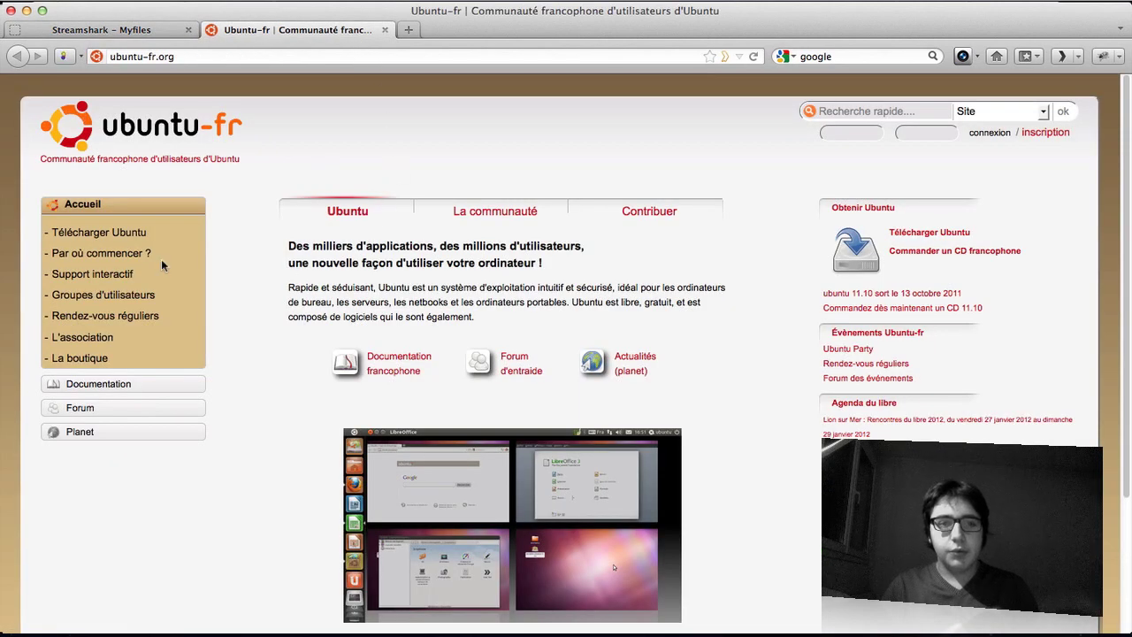
pyautogui.click(99, 234)
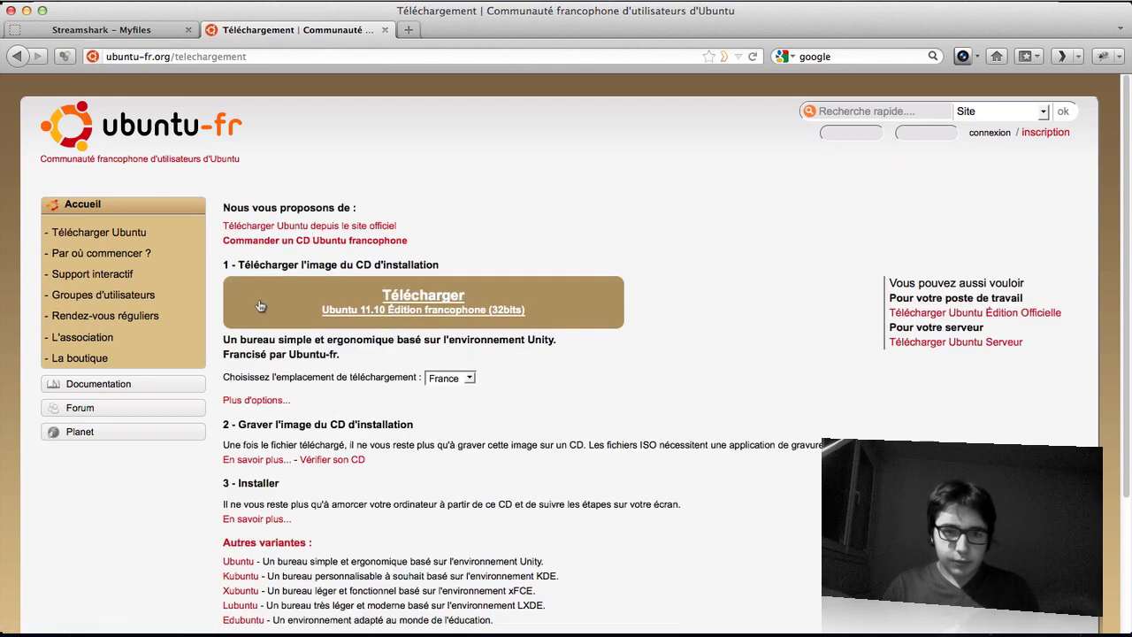
pyautogui.click(265, 401)
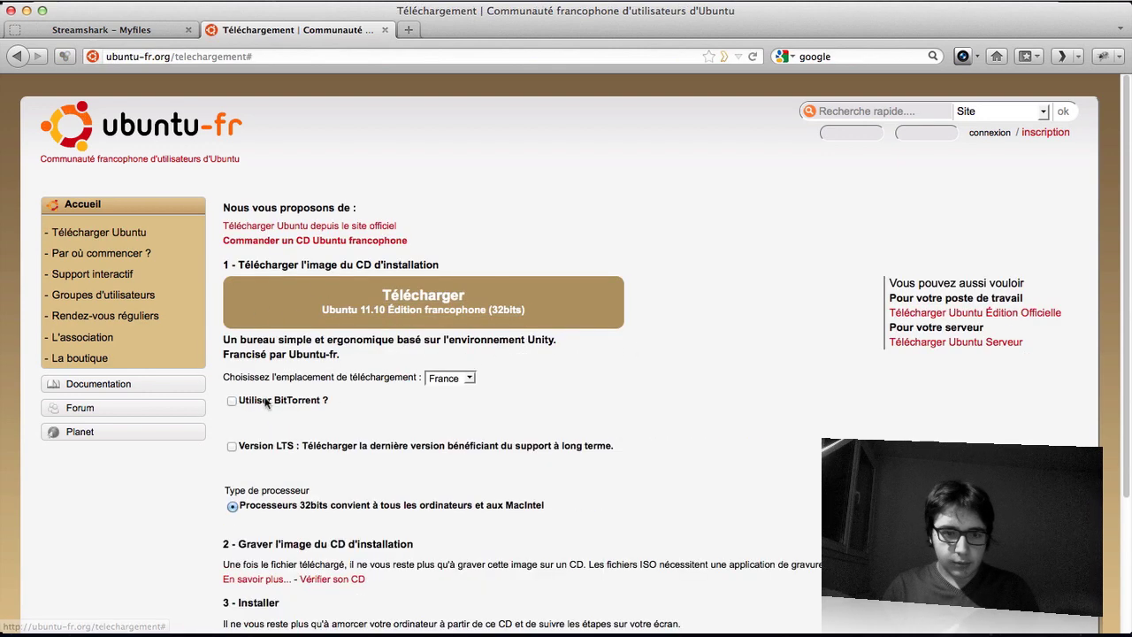
pyautogui.click(281, 403)
pyautogui.click(358, 312)
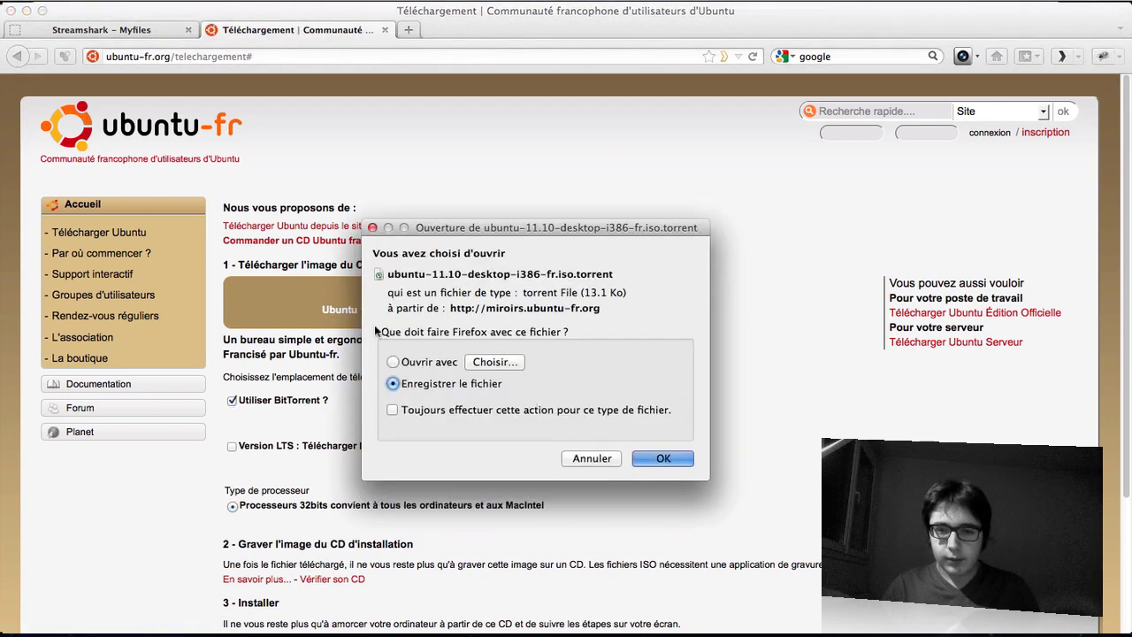
pyautogui.press('Return')
# - Return to Streamshark, start adding a torrent and attach ubuntu-11.10-desktop-i386-fr.iso(3).torrent as the torrent file
pyautogui.click(150, 29)
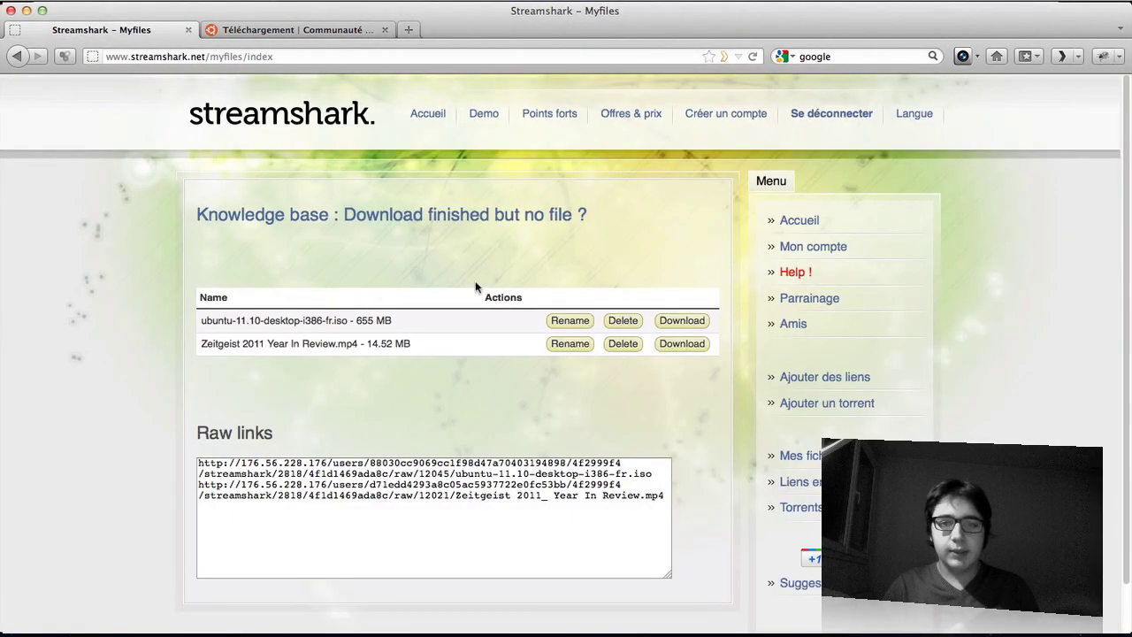
pyautogui.click(830, 404)
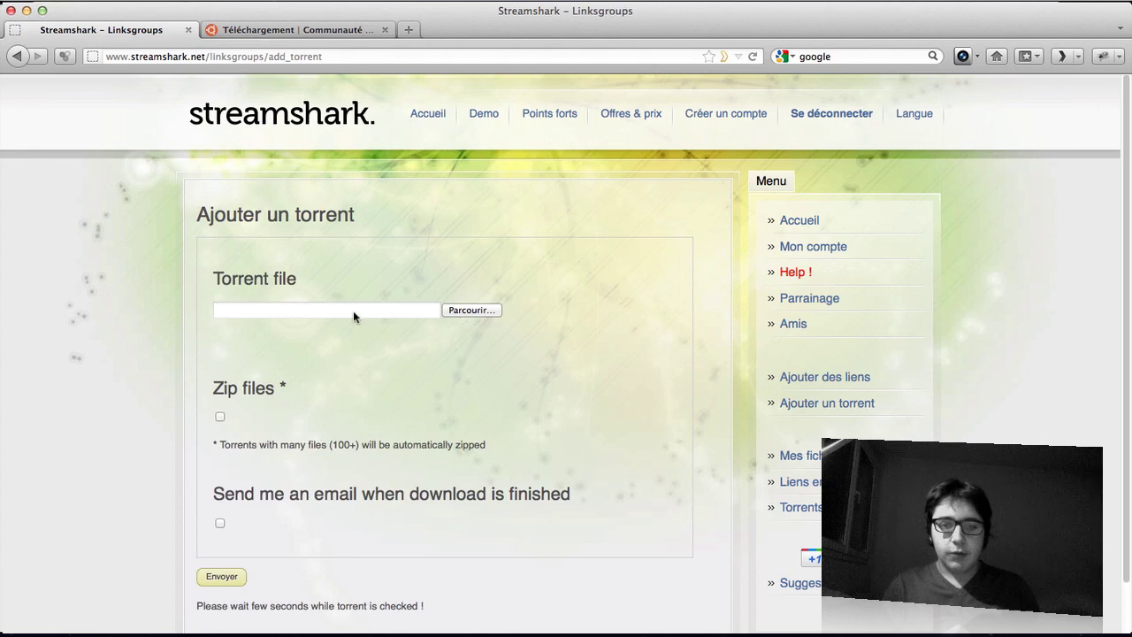
pyautogui.click(488, 310)
pyautogui.click(505, 121)
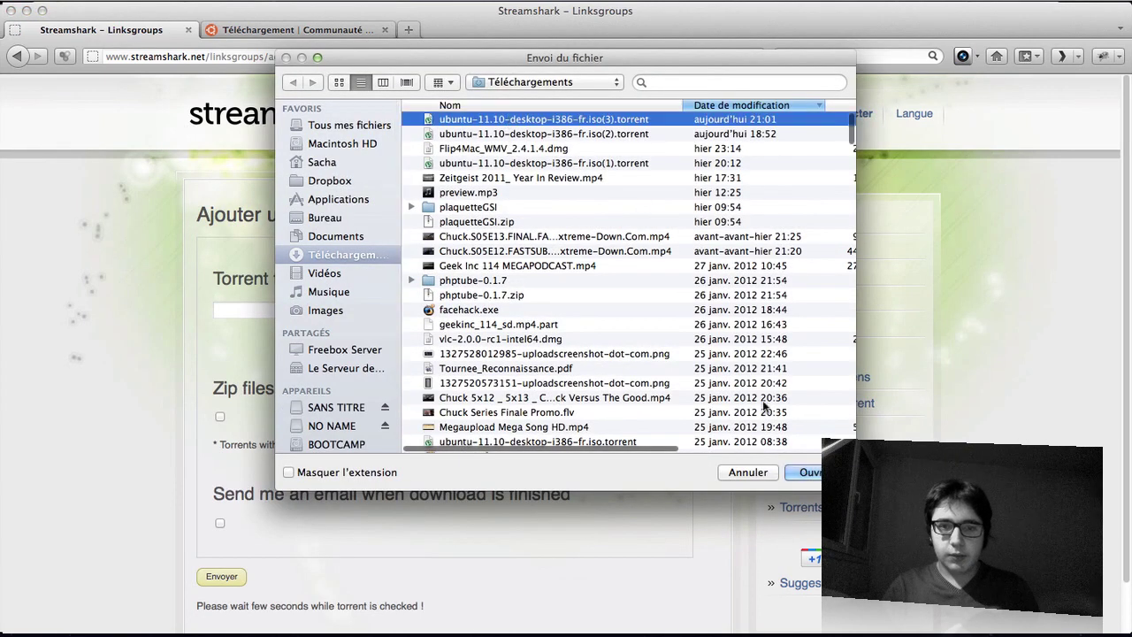
pyautogui.click(802, 472)
# - Submit the torrent without zipping or email notification, and launch its download
pyautogui.scroll(-2, 212, 362)
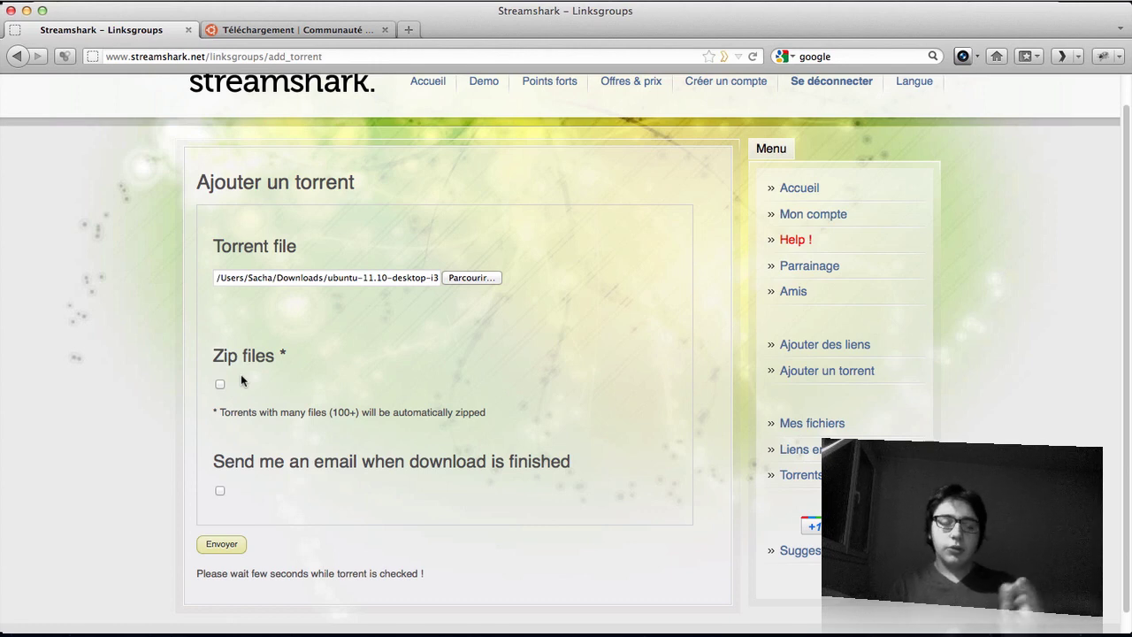
pyautogui.doubleClick(255, 462)
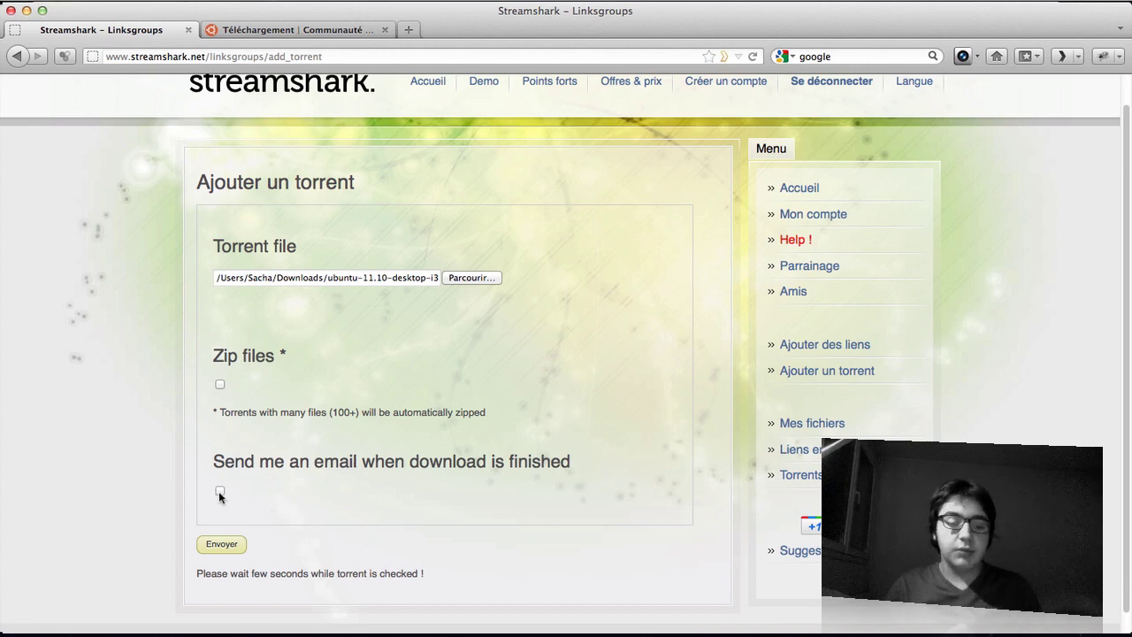
pyautogui.click(231, 548)
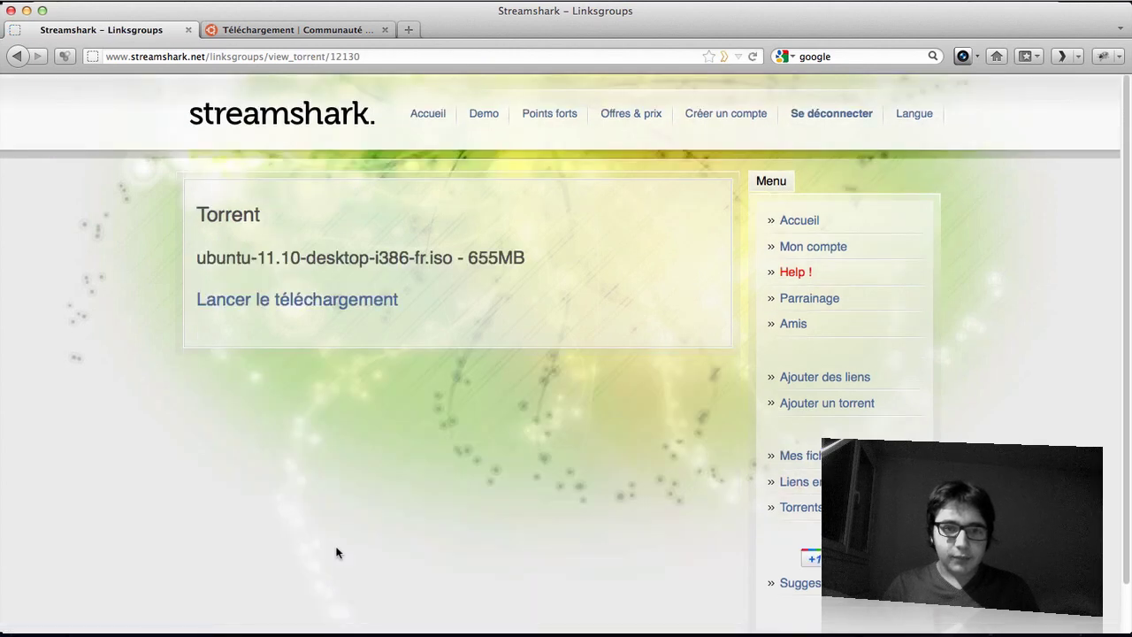
pyautogui.click(313, 313)
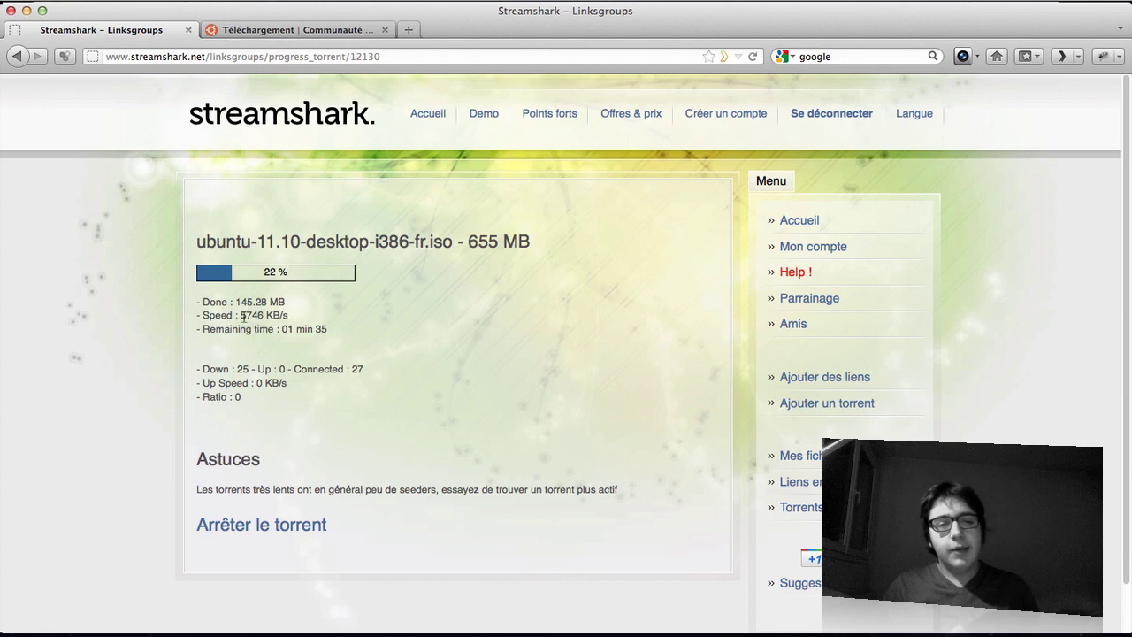
# - Examine the torrent's file name, size, progress and speed on its download progress page
pyautogui.moveTo(196, 233); pyautogui.dragTo(294, 320)
pyautogui.click(293, 320)
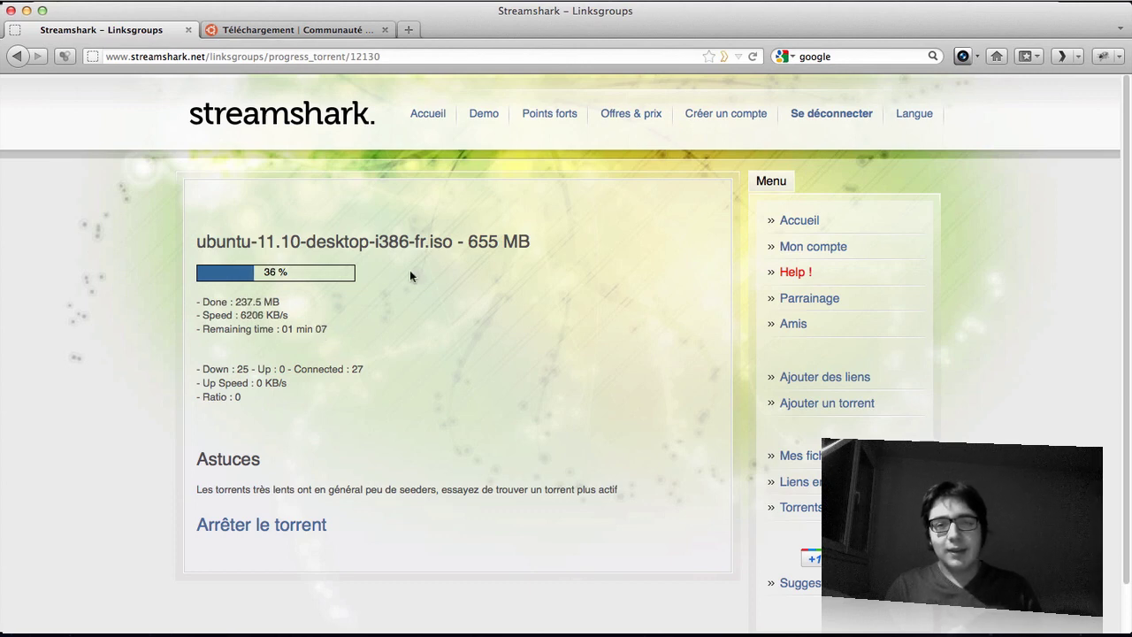
pyautogui.doubleClick(476, 241)
pyautogui.keyDown('shift'); pyautogui.click(196, 240); pyautogui.keyUp('shift')
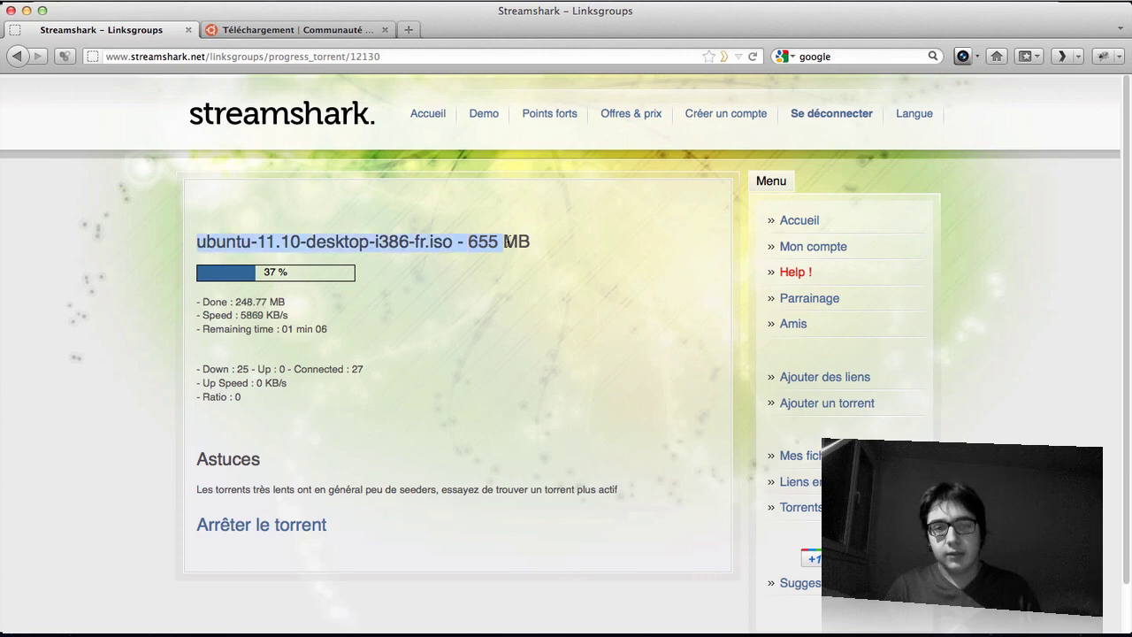
pyautogui.click(496, 281)
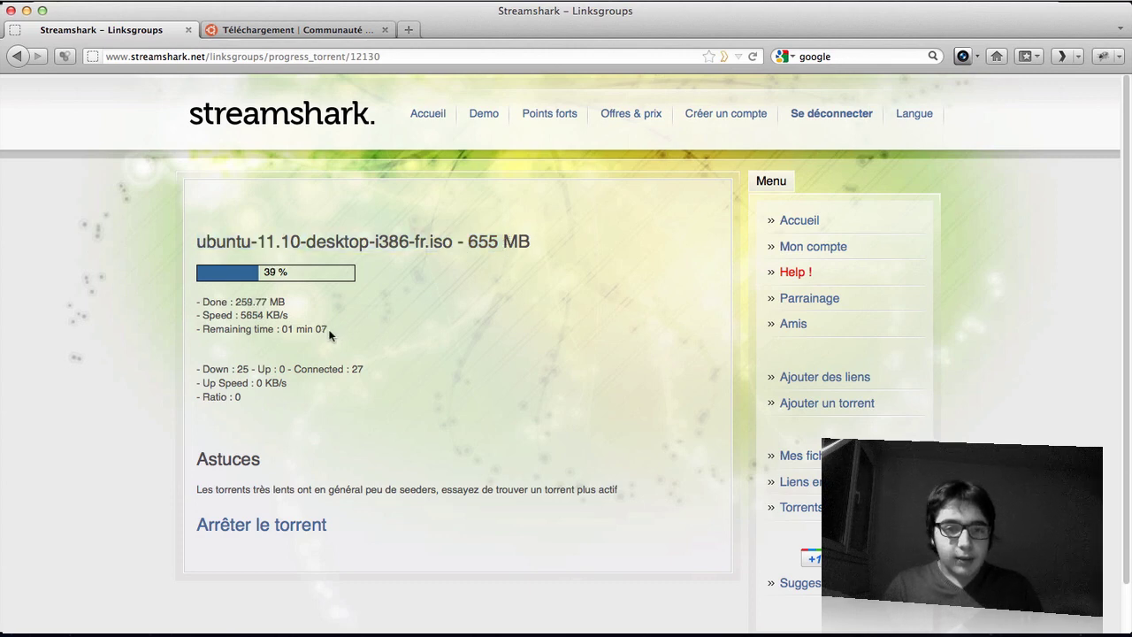
# - Download ubuntu-11.10-desktop-i386-fr.iso from the account's stored files and save it to the computer
pyautogui.click(805, 458)
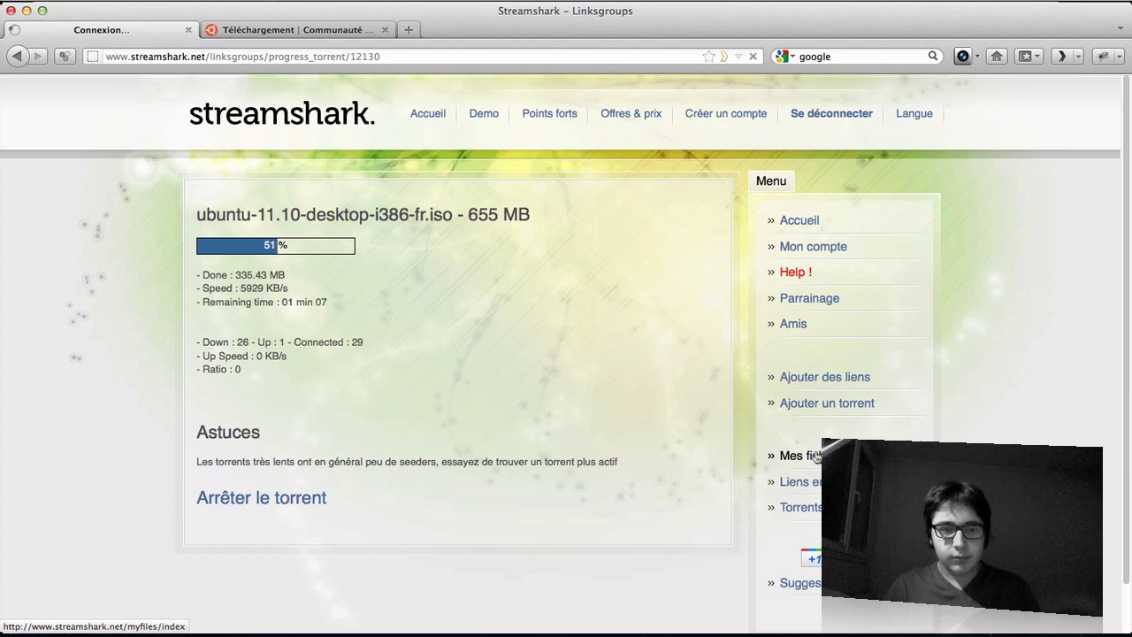
pyautogui.click(815, 456)
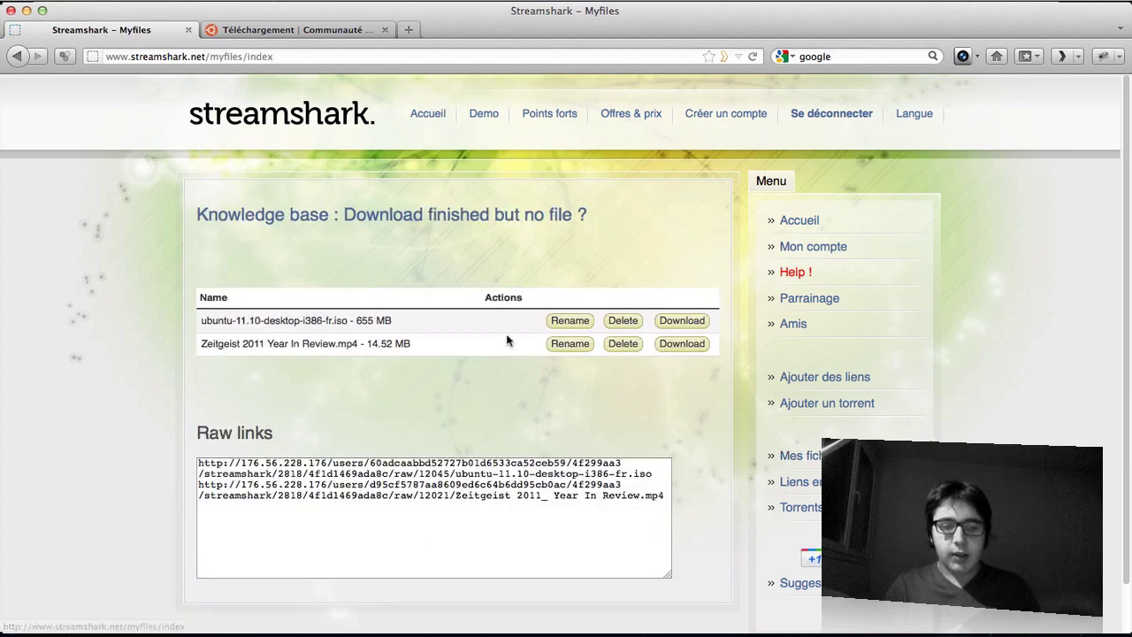
pyautogui.click(681, 321)
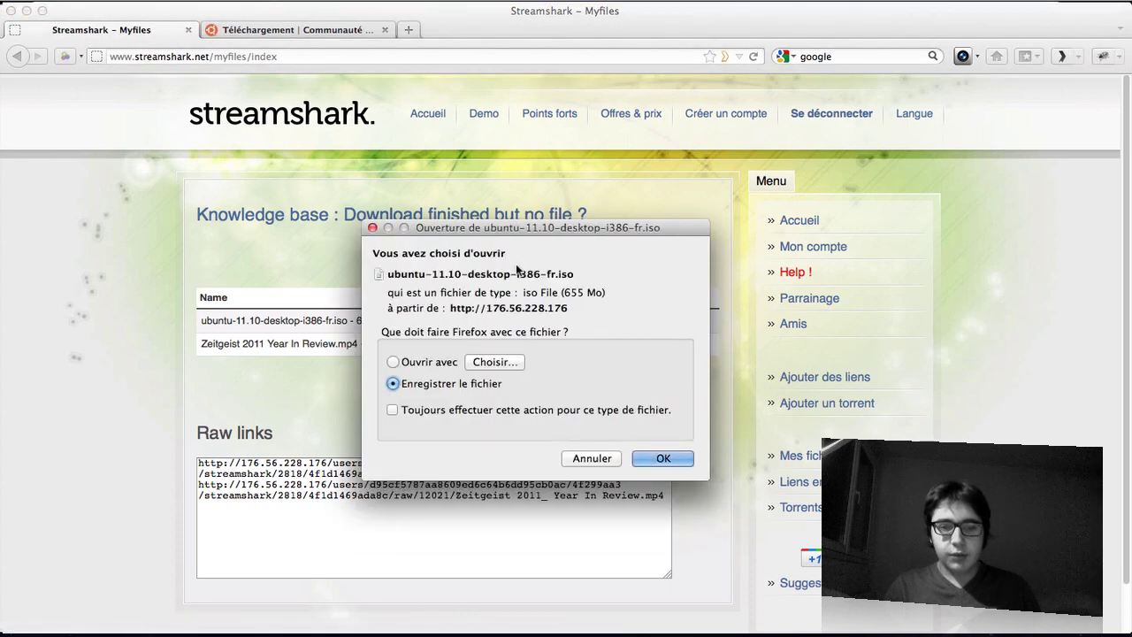
pyautogui.click(663, 458)
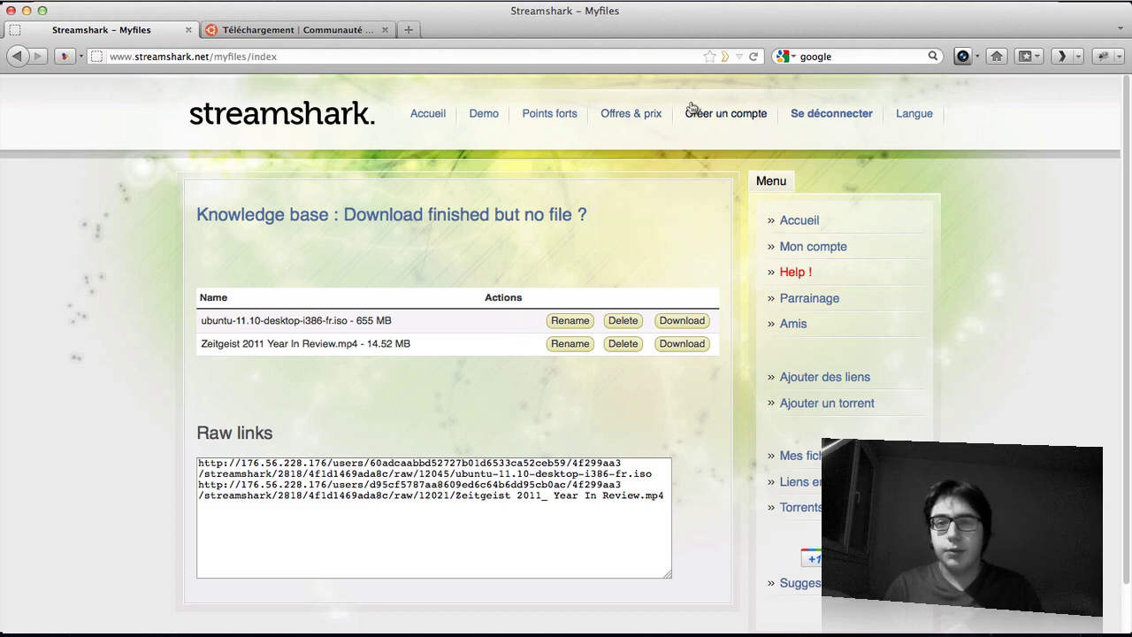
# - View the one-month Download & Streaming plans and examine the price of the SMALL 15GB plan
pyautogui.moveTo(638, 122)
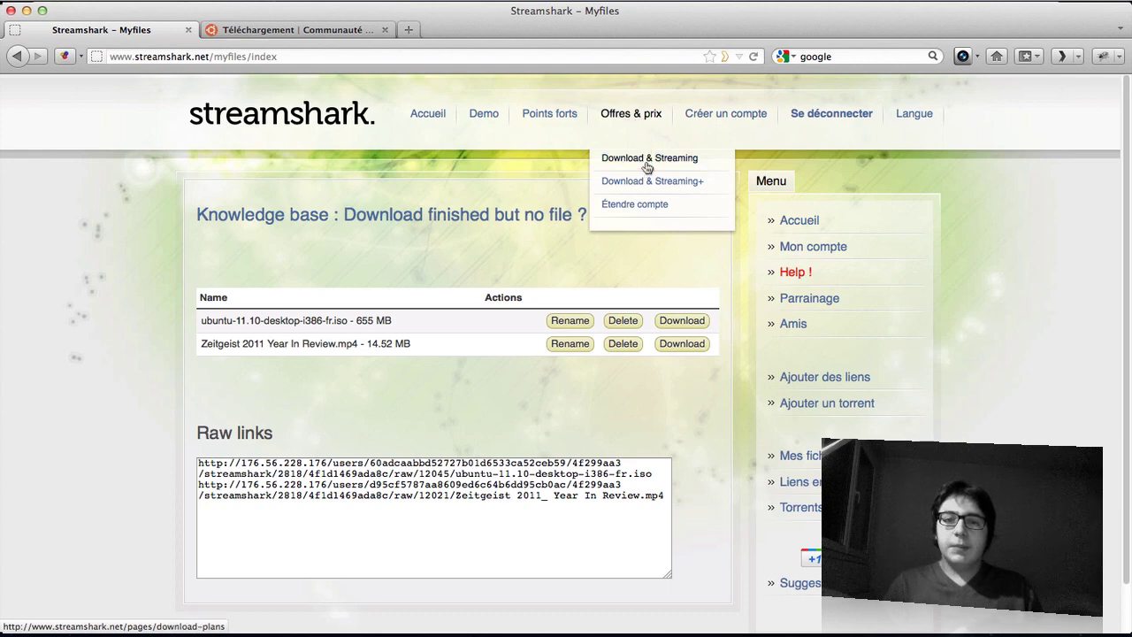
pyautogui.click(647, 166)
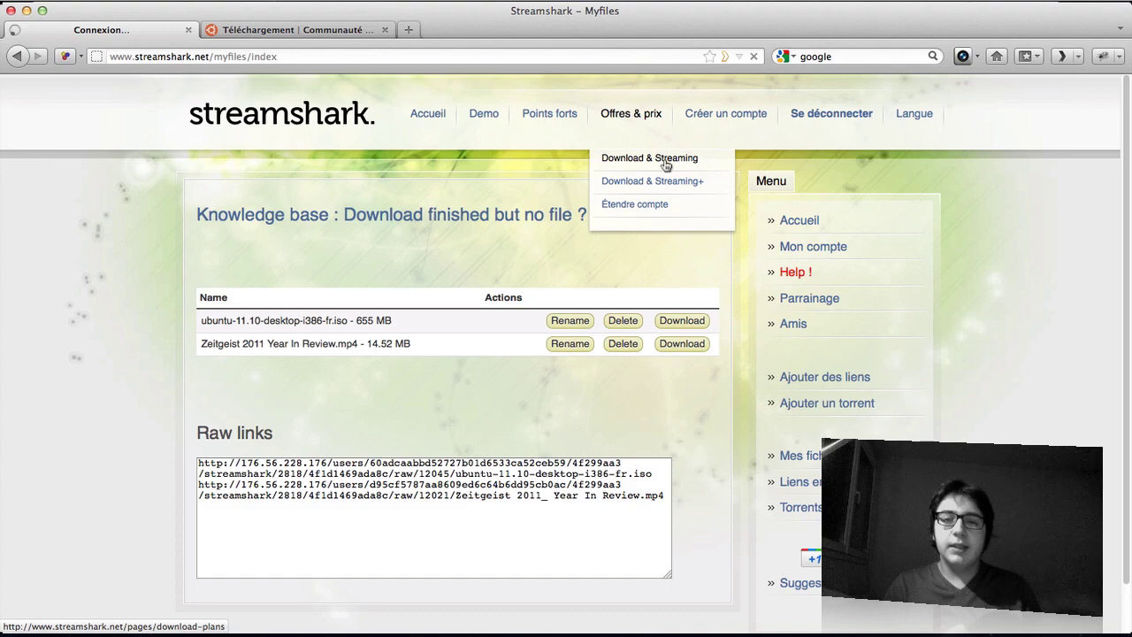
pyautogui.click(665, 165)
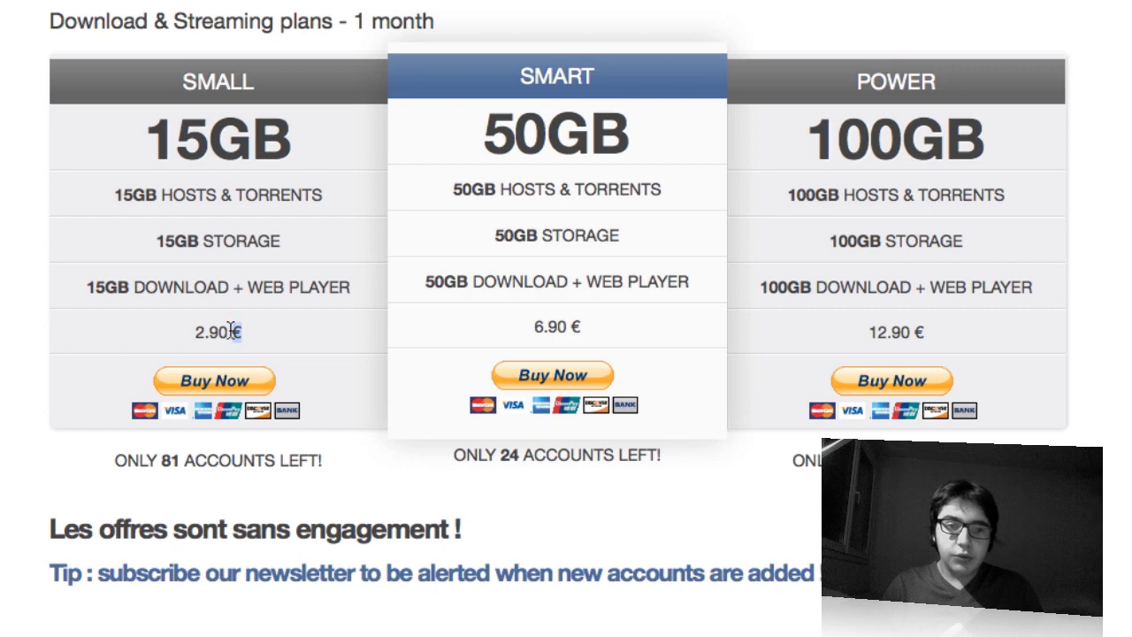
pyautogui.moveTo(242, 333); pyautogui.dragTo(187, 334)
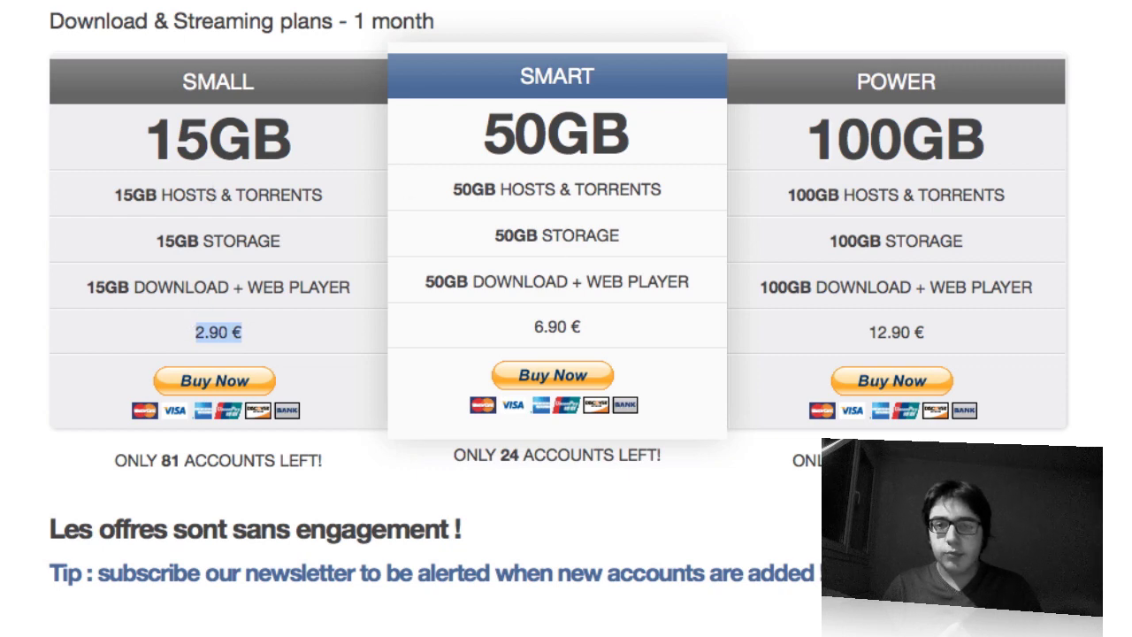
pyautogui.click(963, 482)
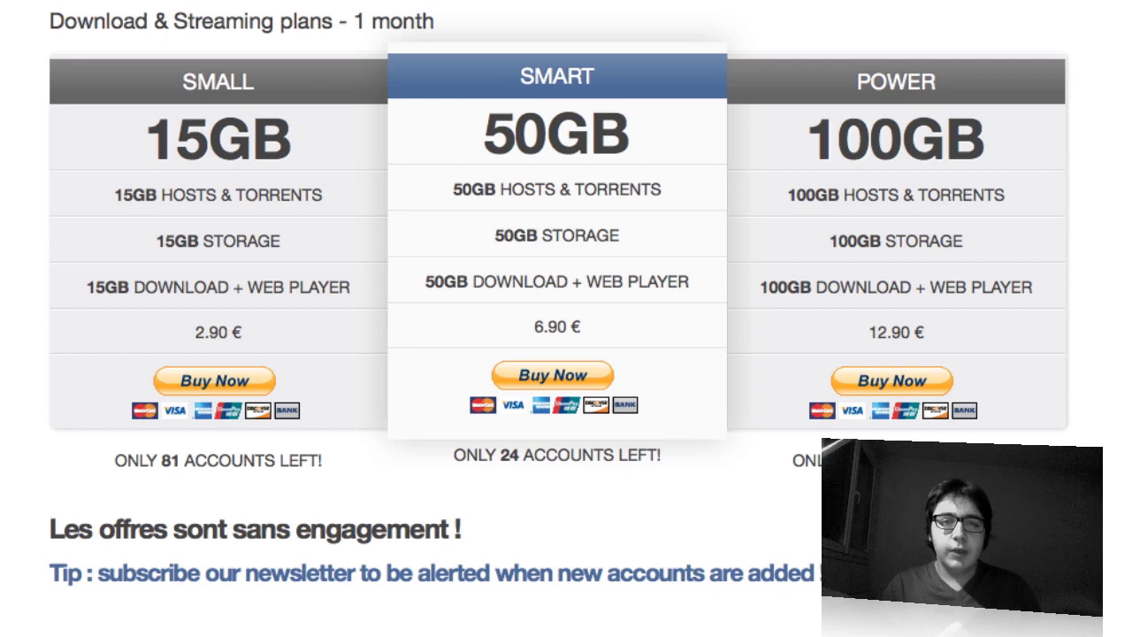
pyautogui.moveTo(656, 2)
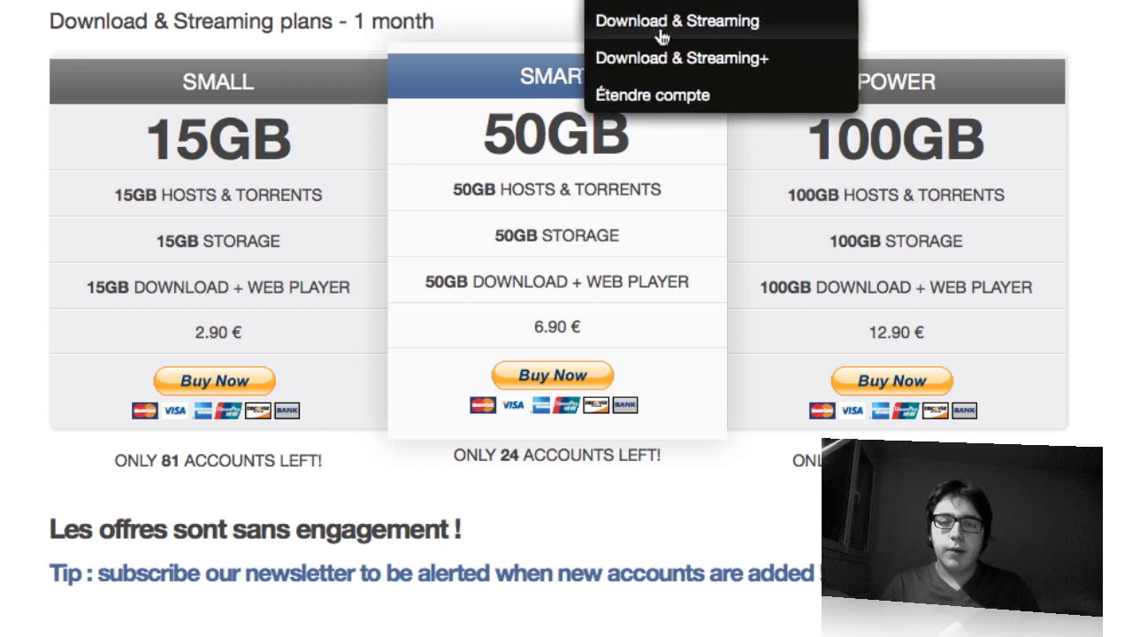